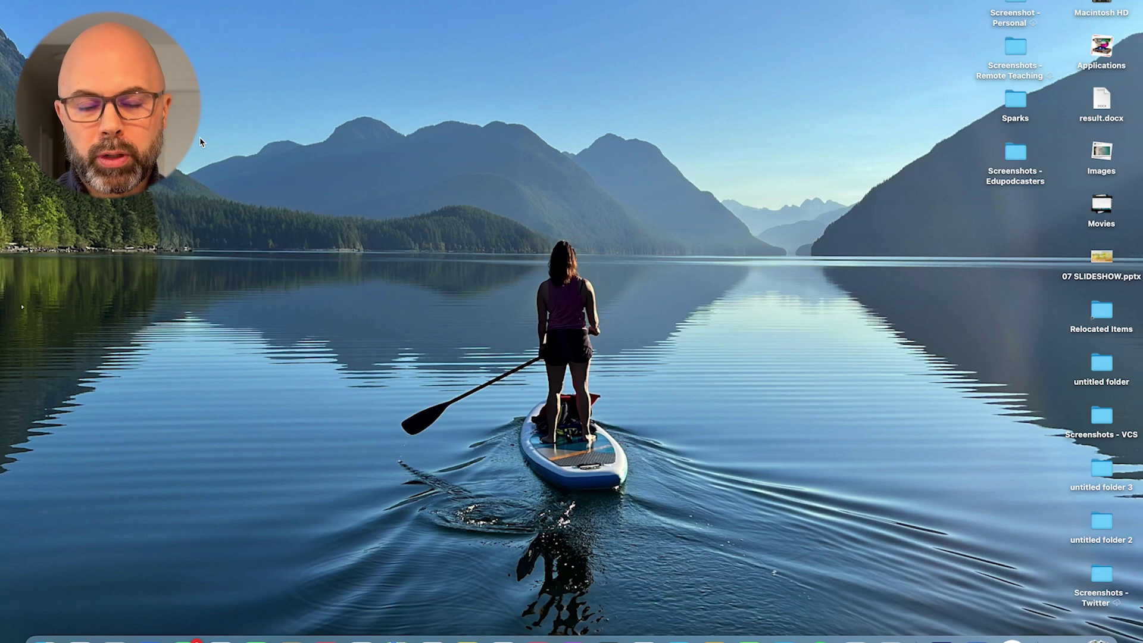
Step: Switch to Chrome and go to the Chrome Web Store
left_click(343, 636)
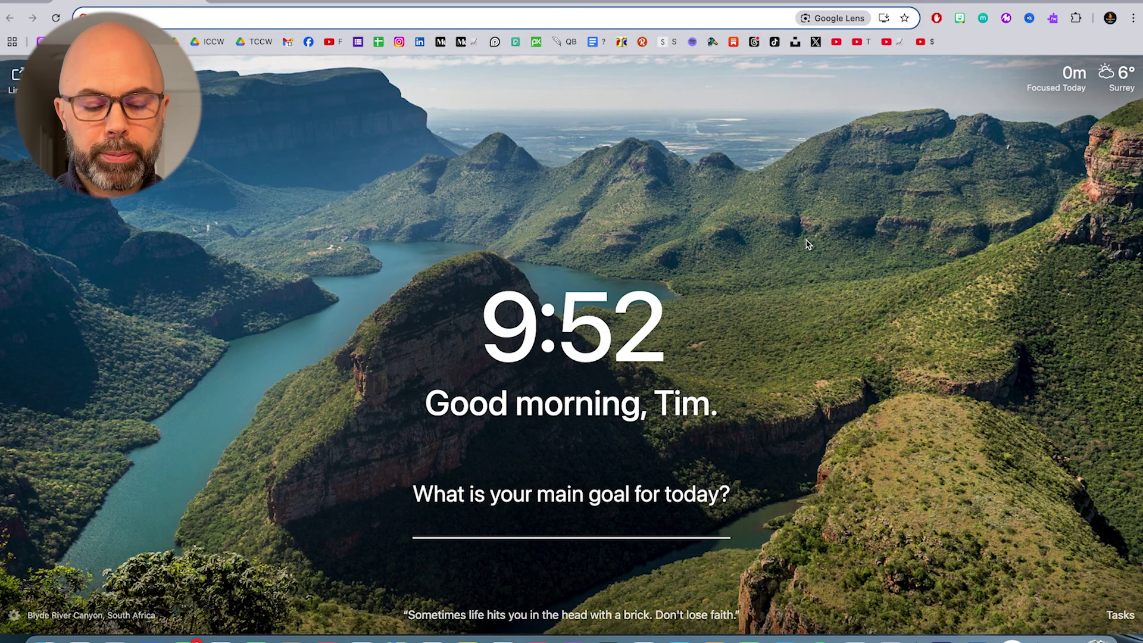
type("chromewebstore.google.com")
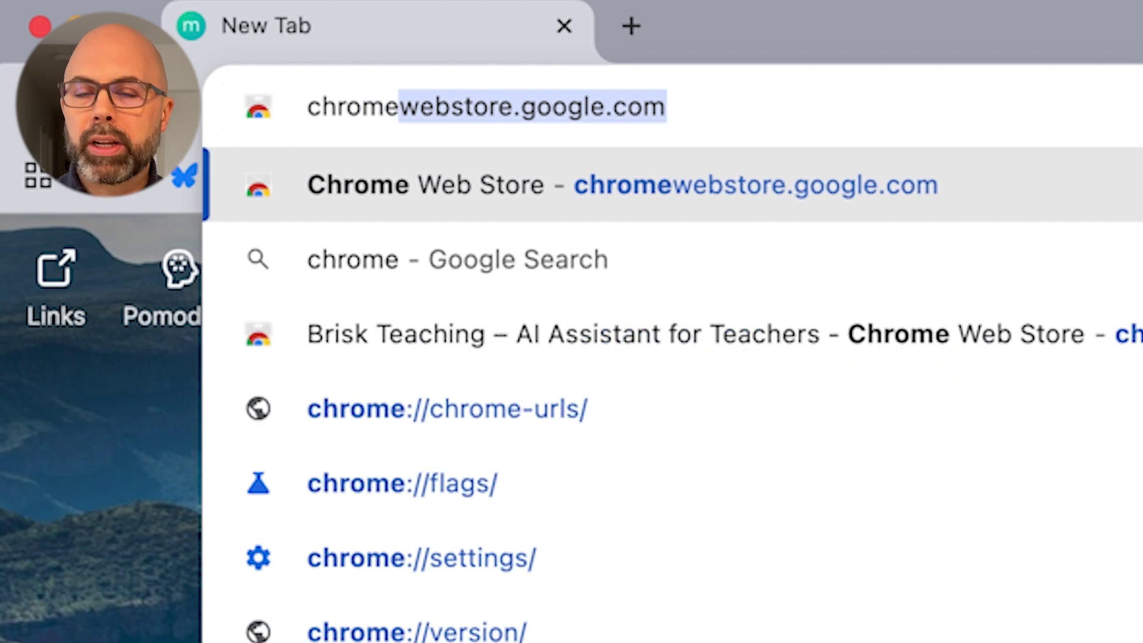
key("Return")
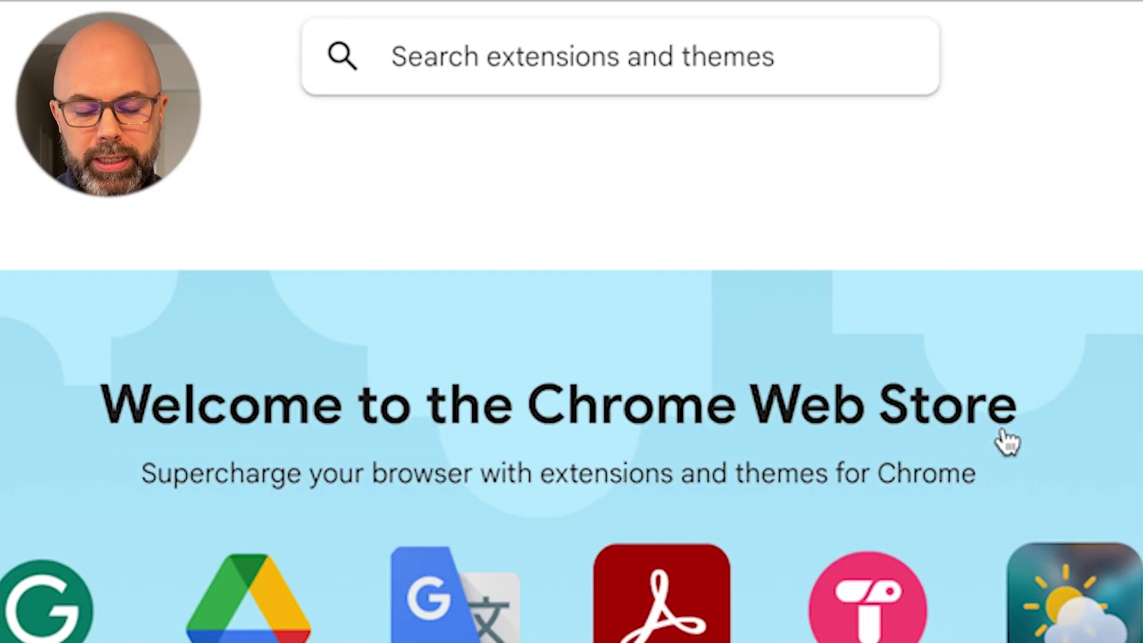
Step: Search 'brisk', open the Brisk Teaching – AI Assistant for Teachers listing, and start adding it
type("brisk")
key("Down")
key("Return")
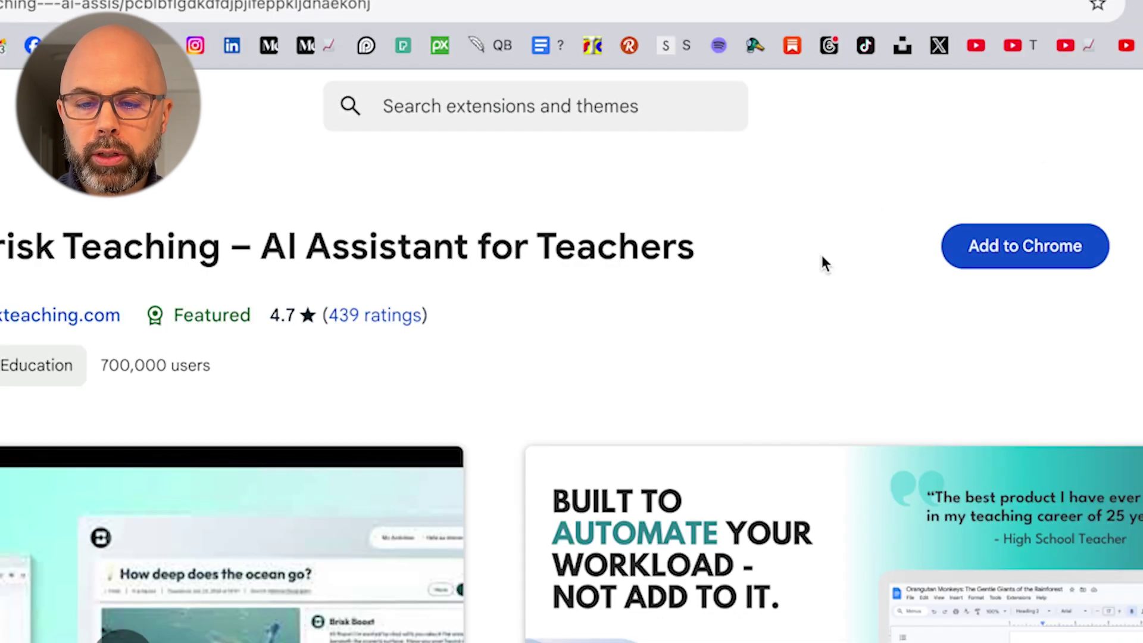
left_click(1024, 254)
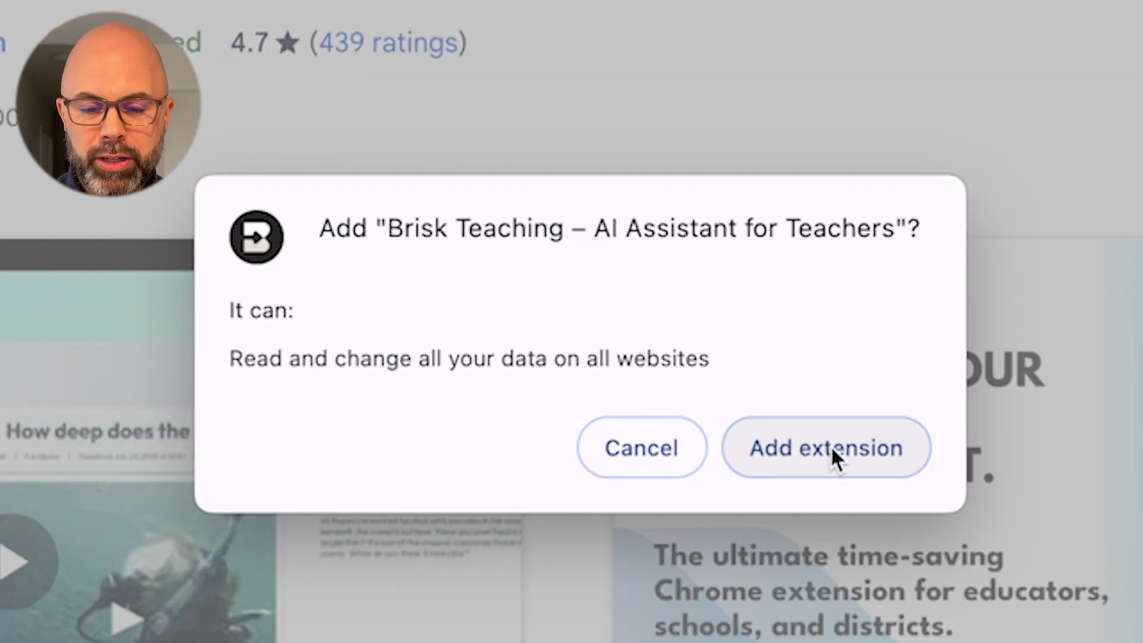
Step: Install Brisk, accept its terms, sign in with Google, skip inviting educators, and choose student-work feedback
left_click(832, 453)
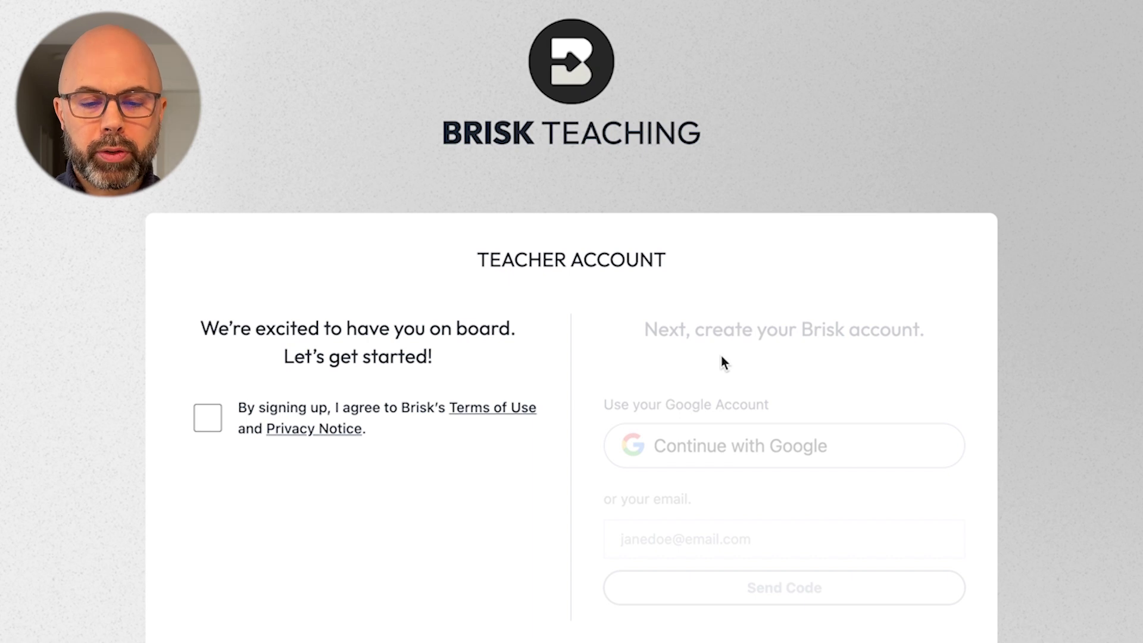
left_click(209, 424)
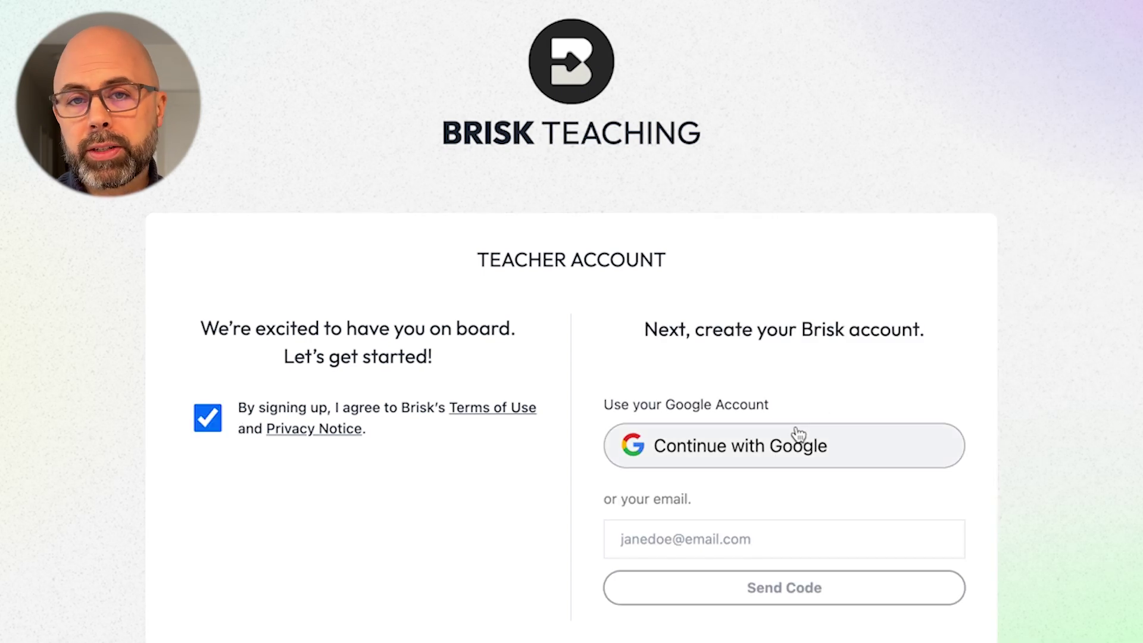
left_click(770, 454)
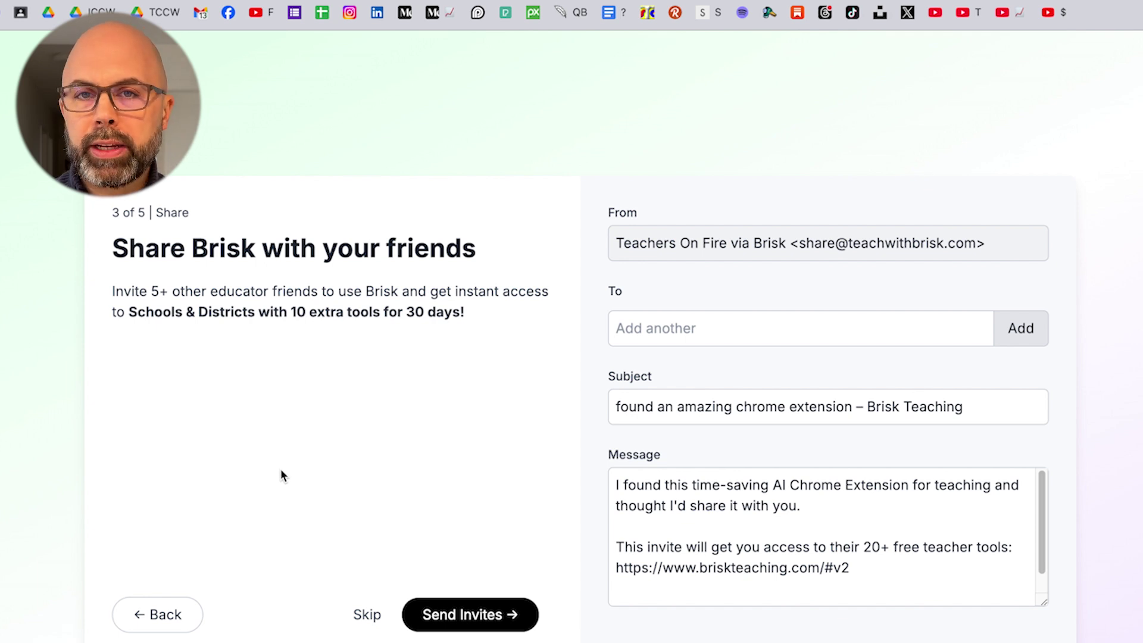
left_click(368, 617)
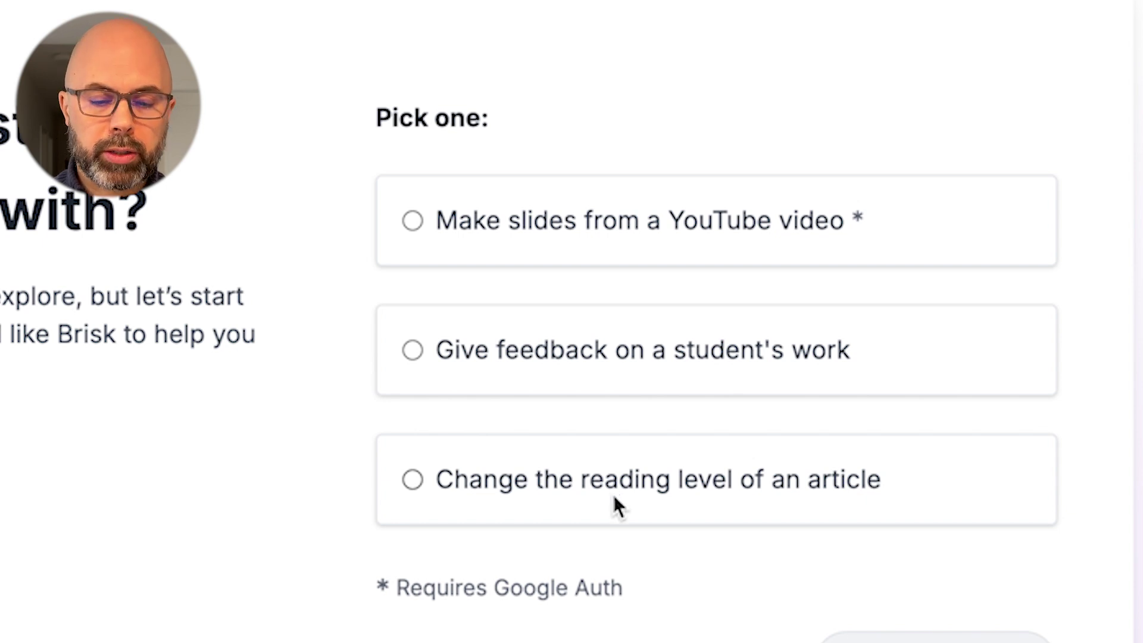
left_click(637, 362)
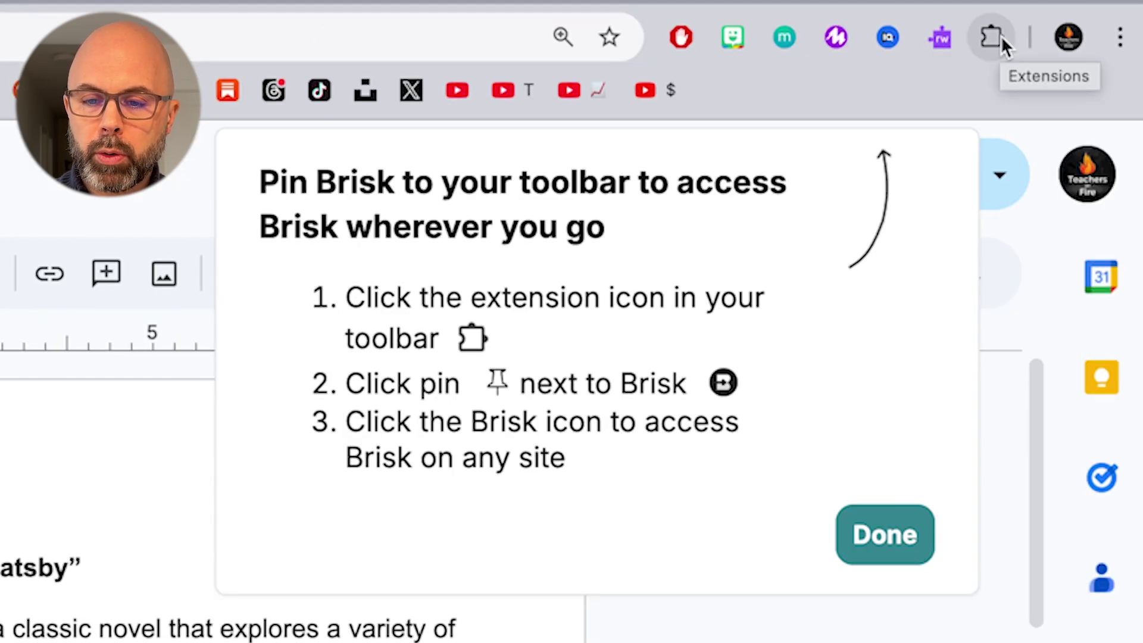
Step: Pin Brisk Teaching to the Chrome toolbar and move its icon near the front
left_click(992, 37)
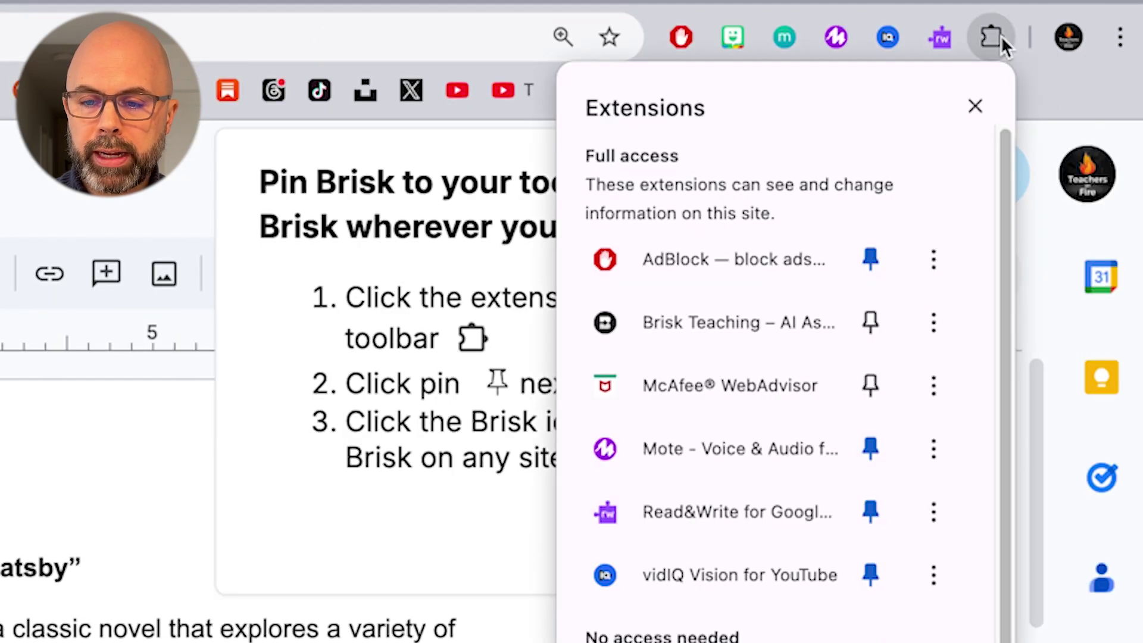
left_click(877, 326)
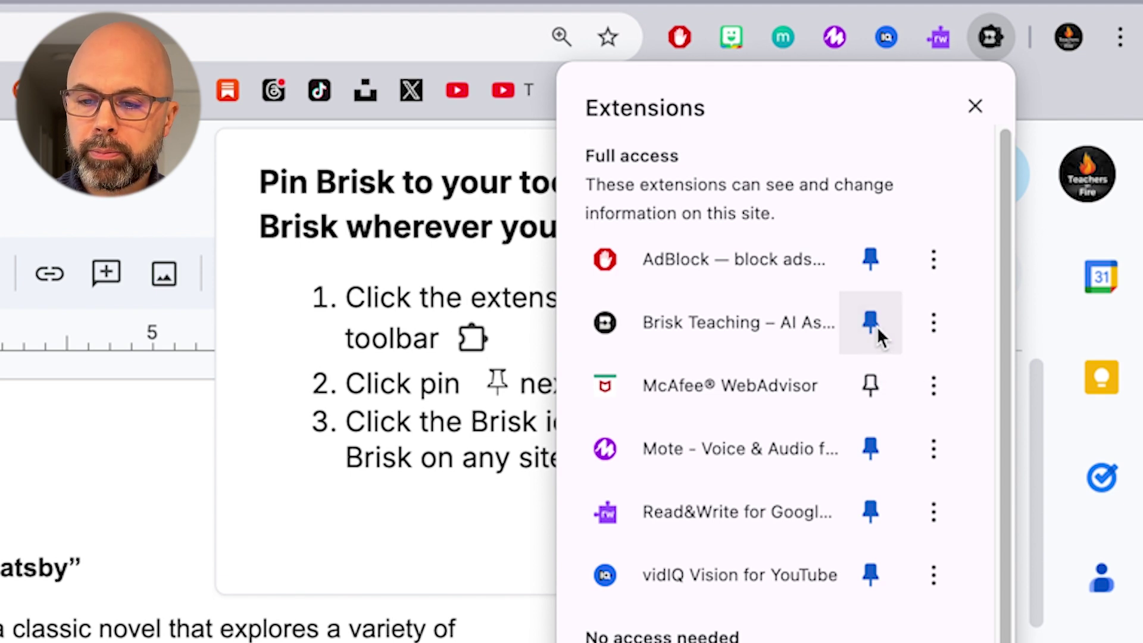
left_click(884, 546)
left_click(885, 547)
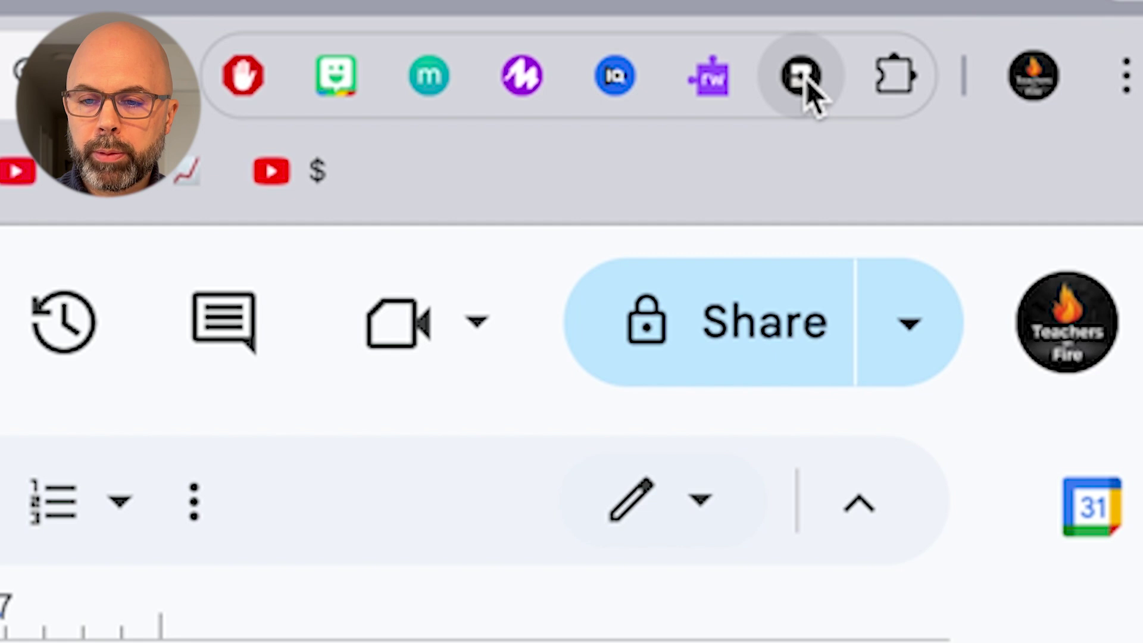
left_click_drag(806, 80, 453, 93)
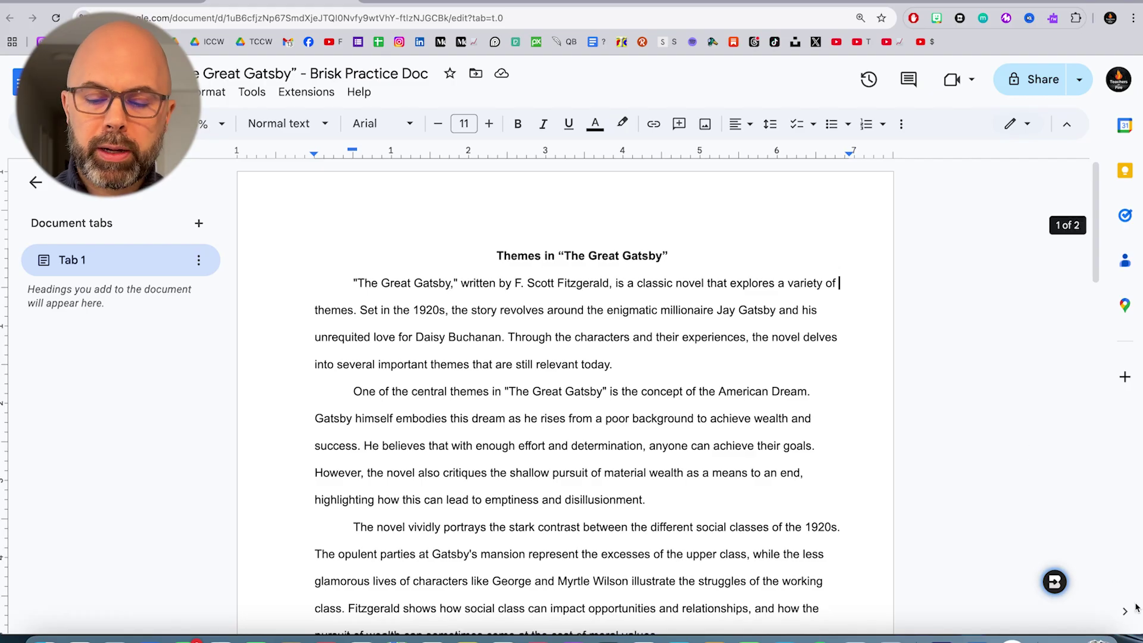
Step: In Brisk, choose essay feedback in Glow & Grow style for 9th Grade
left_click(1055, 582)
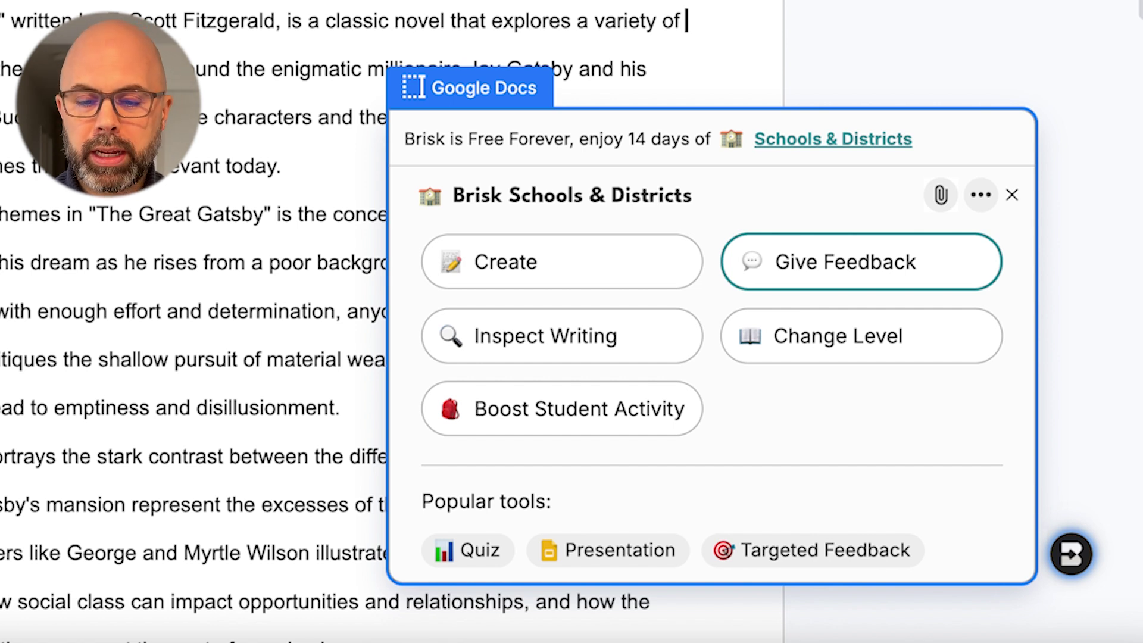
left_click(850, 265)
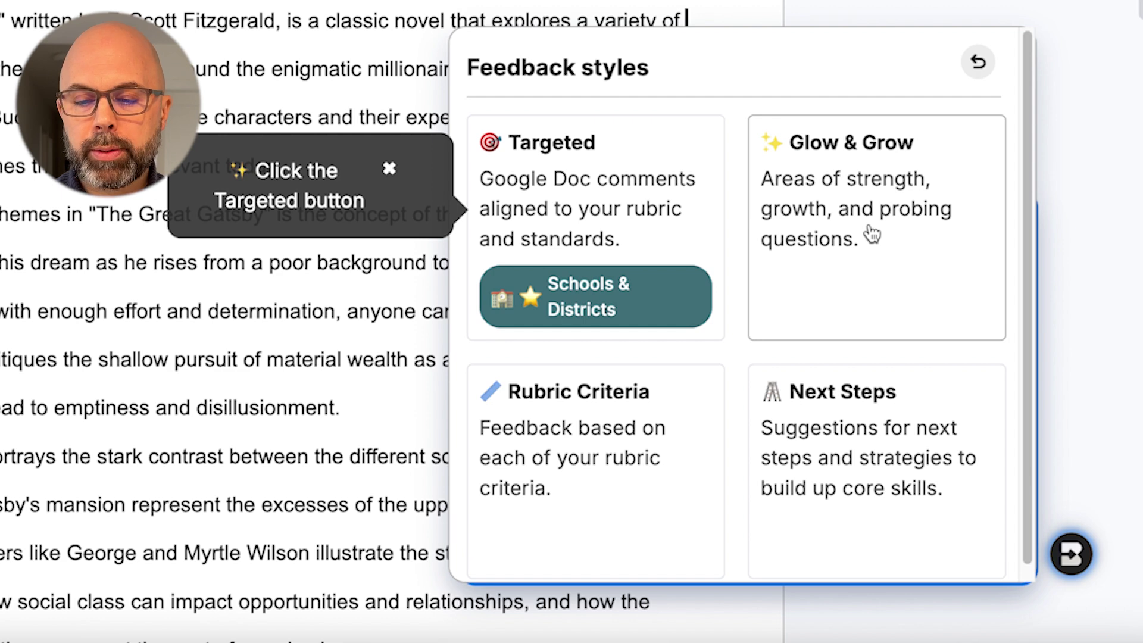
left_click(880, 234)
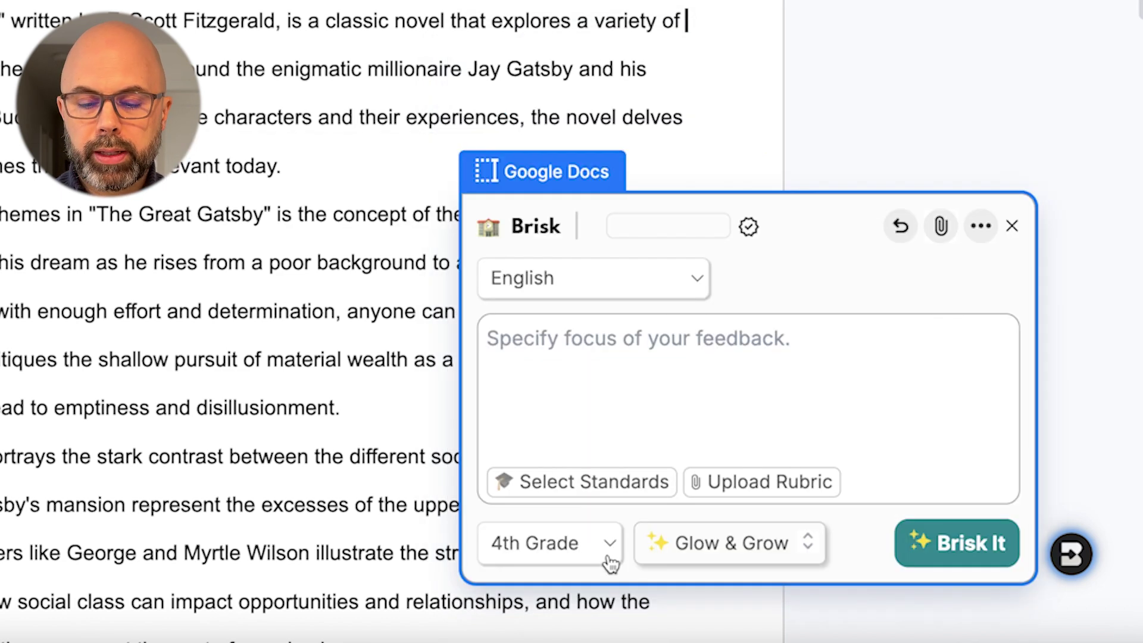
left_click(611, 555)
left_click(534, 577)
Step: Add instructions to check punctuation, capitalization, spelling and supporting evidence, then generate the feedback
type("Make")
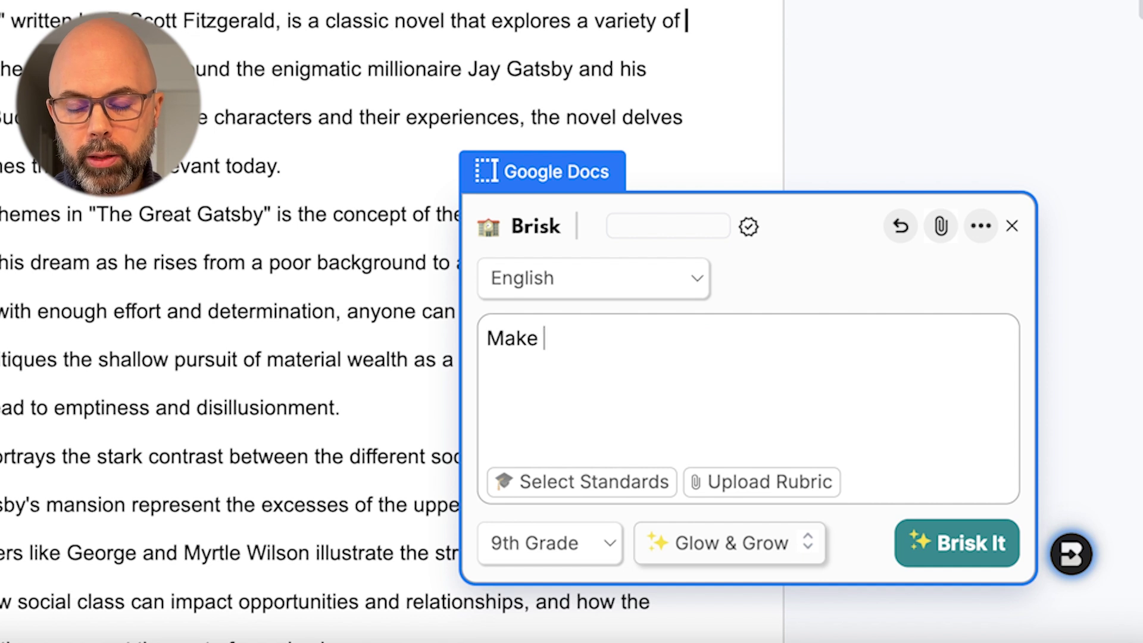
key("BackSpace")
key("BackSpace")
key("BackSpace")
key("BackSpace")
key("BackSpace")
type("Check punctuation, c")
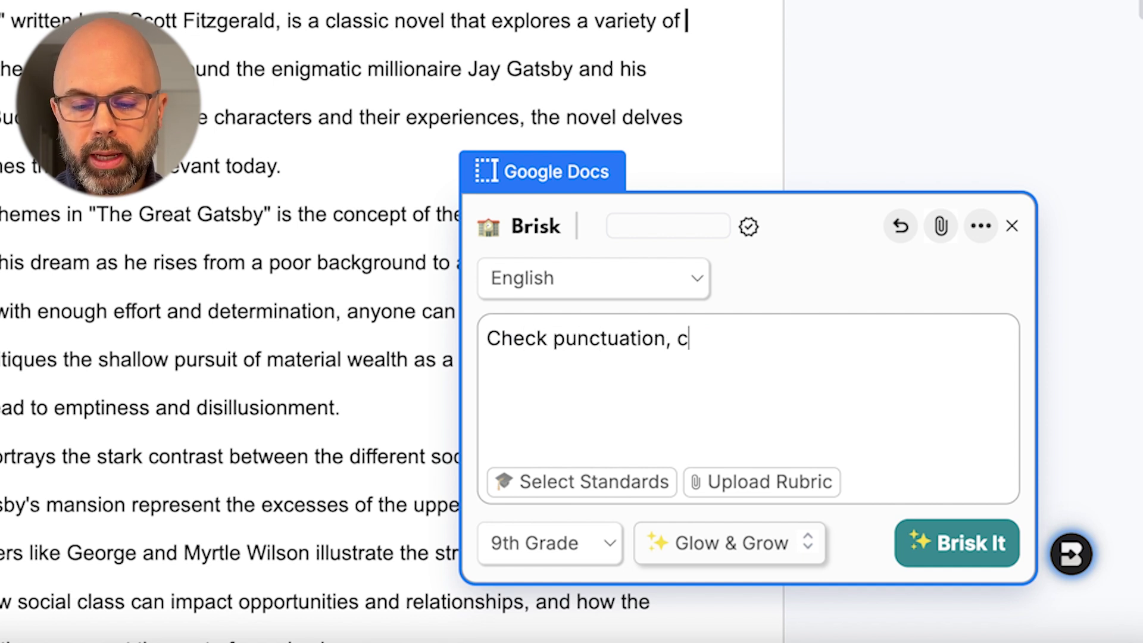
type("apitalization, and spe")
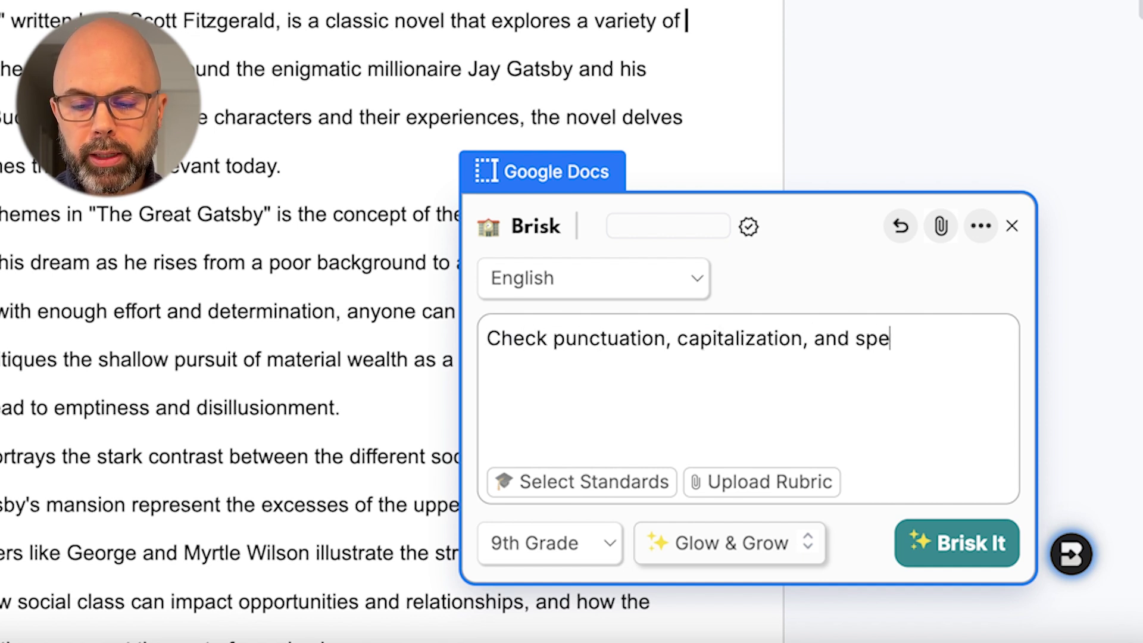
type("lling. Also make sure that s")
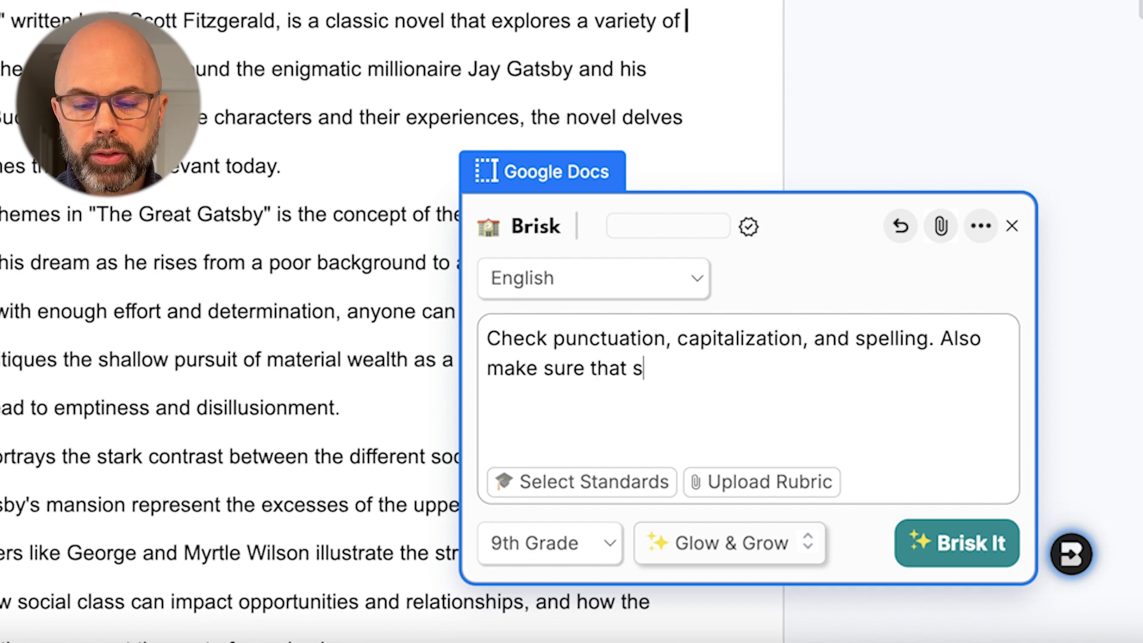
type("tatements are supp")
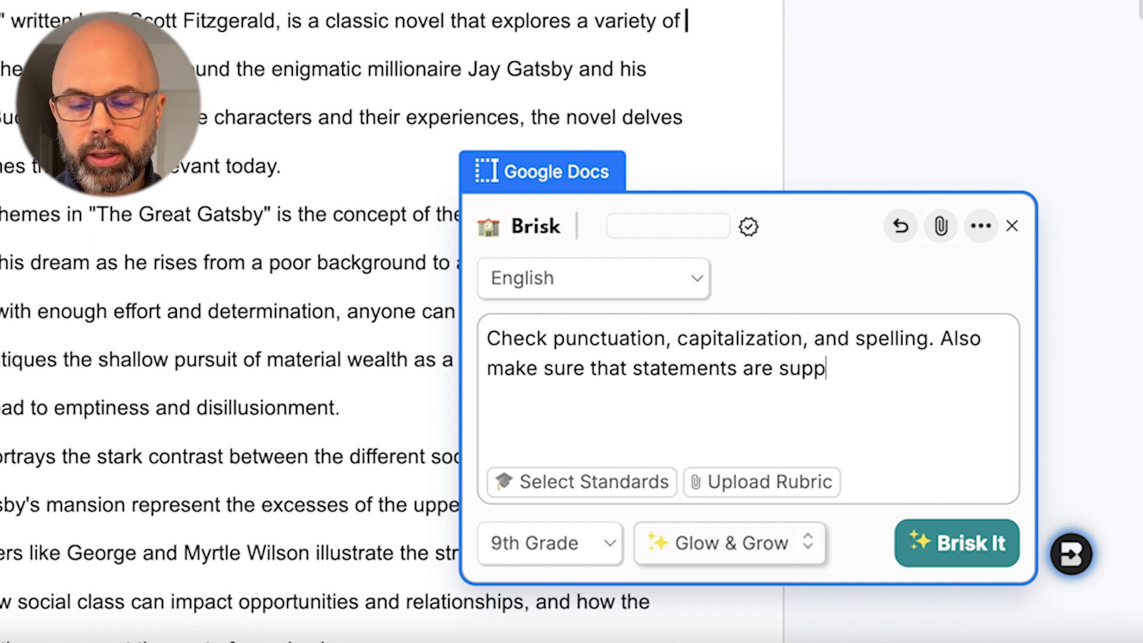
type("orted by evidence from the ")
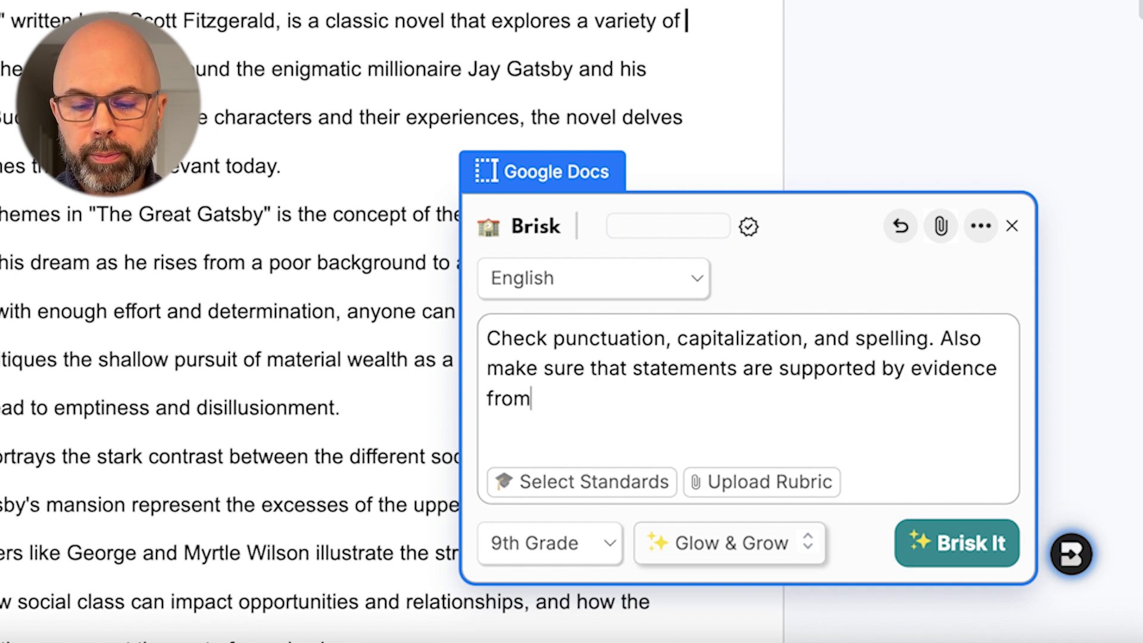
type("book.")
left_click(976, 524)
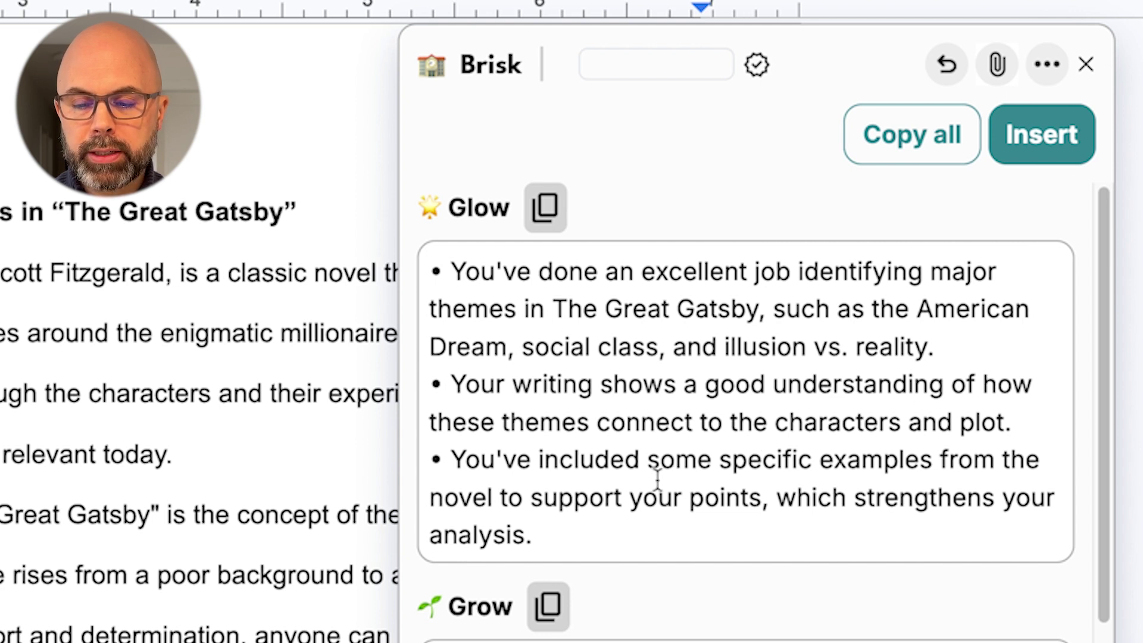
Step: Review the Glow, Grow and Wondering feedback and copy all of it
scroll(711, 474, "down", 5)
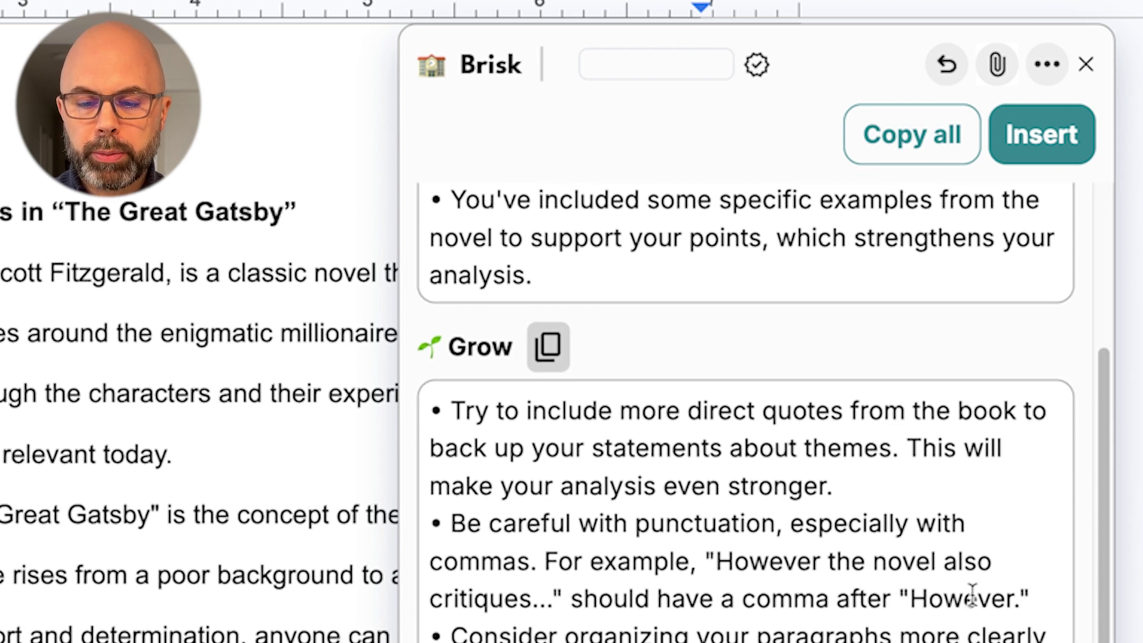
scroll(745, 417, "down", 3)
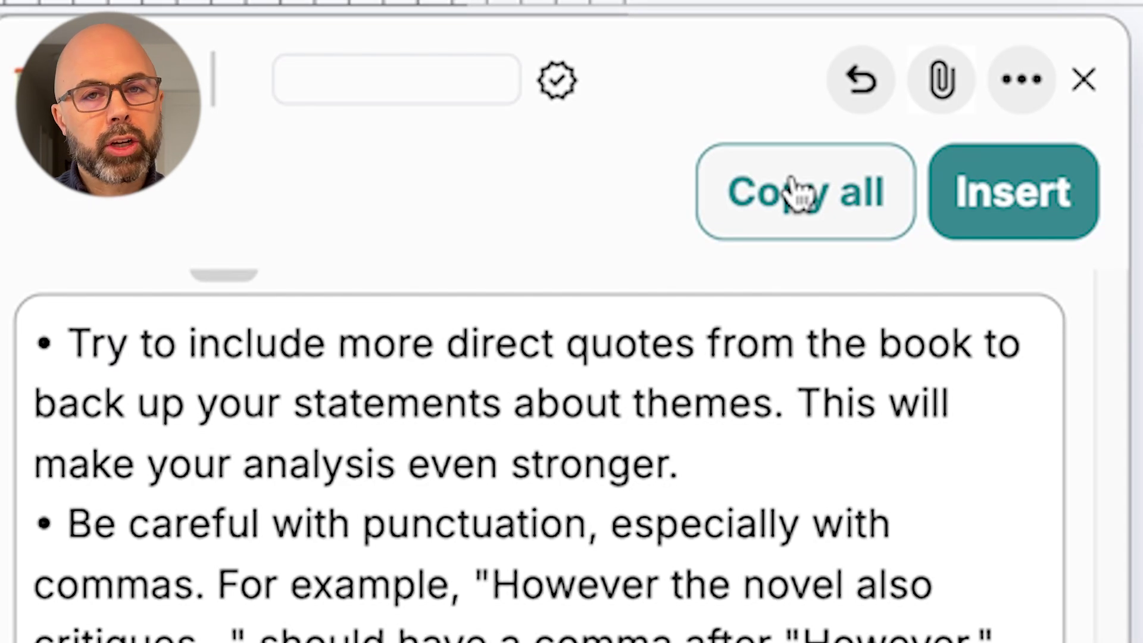
left_click(798, 192)
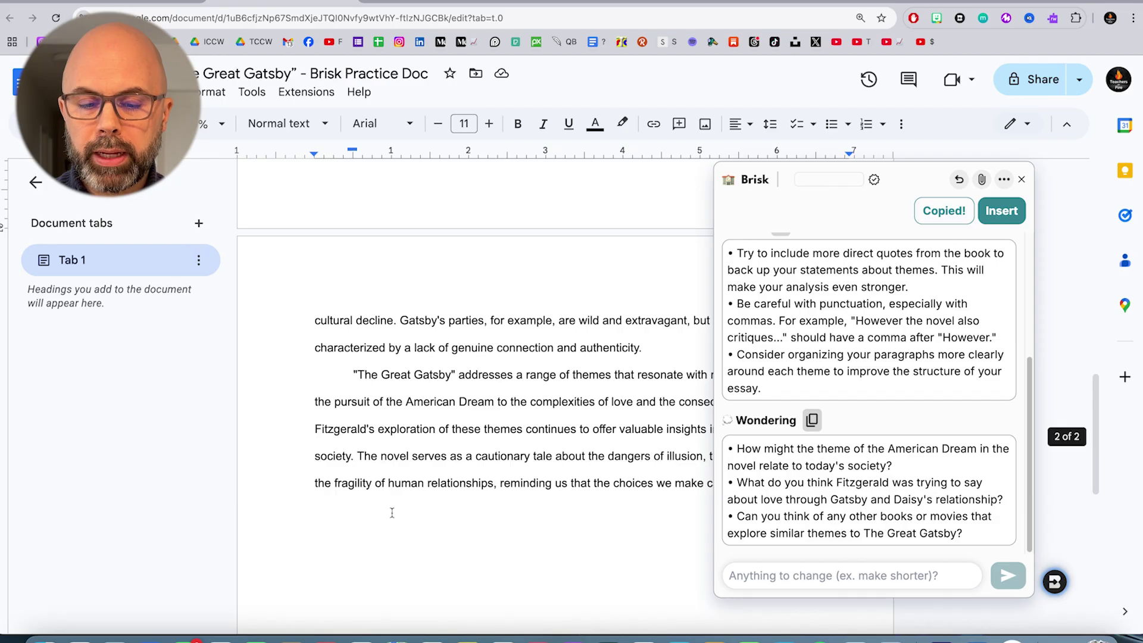
Step: Below the essay, add an unindented horizontal line and a 'My Feedback:' label, then paste the Brisk feedback
left_click(374, 532)
key("Return")
key("BackSpace")
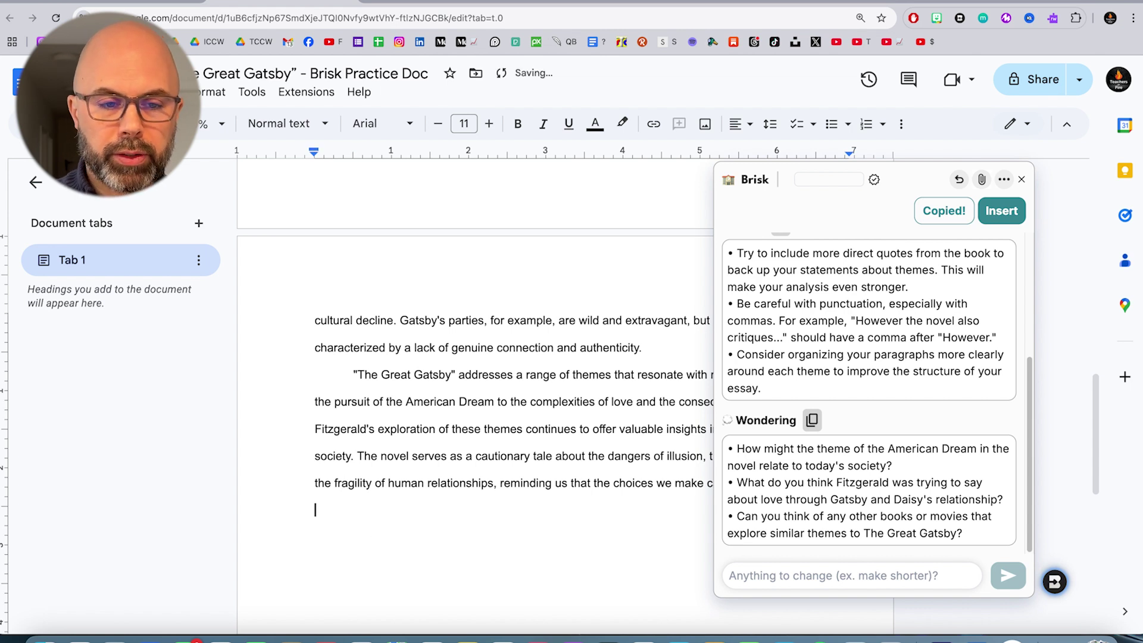
left_click(168, 91)
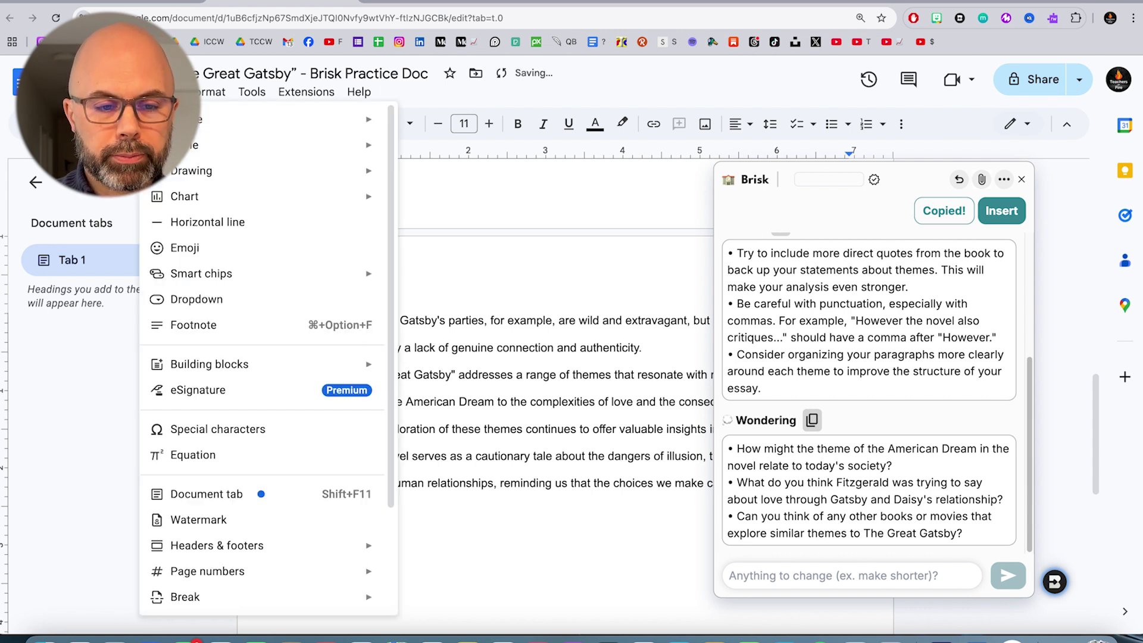
left_click(184, 222)
type("My D")
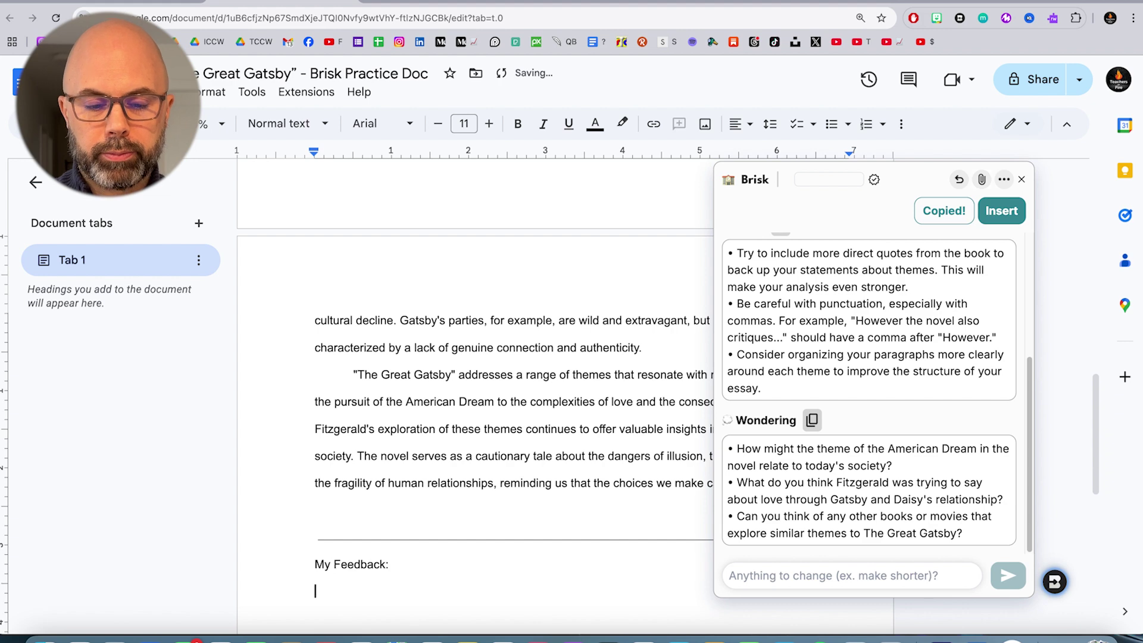
key("ctrl+v")
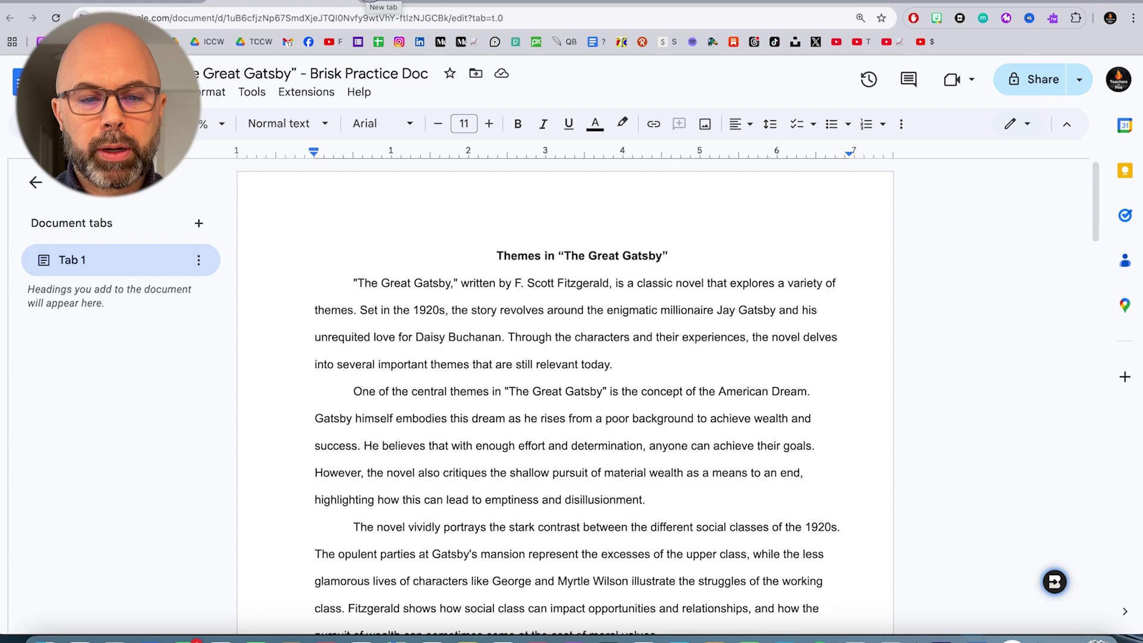
Step: Open a new blank Google Doc in a new tab via docs.new
left_click(370, 2)
type("docs.new")
key("Return")
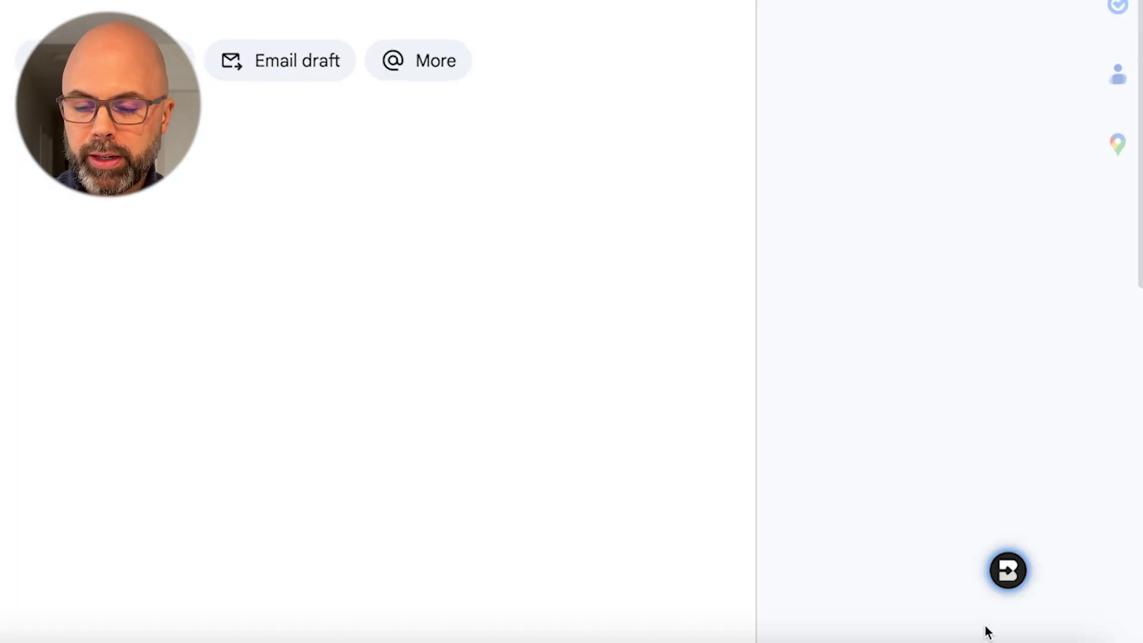
Step: Open Brisk in the blank doc and browse its Library of curriculum, administrative and intervention tools
left_click(1010, 572)
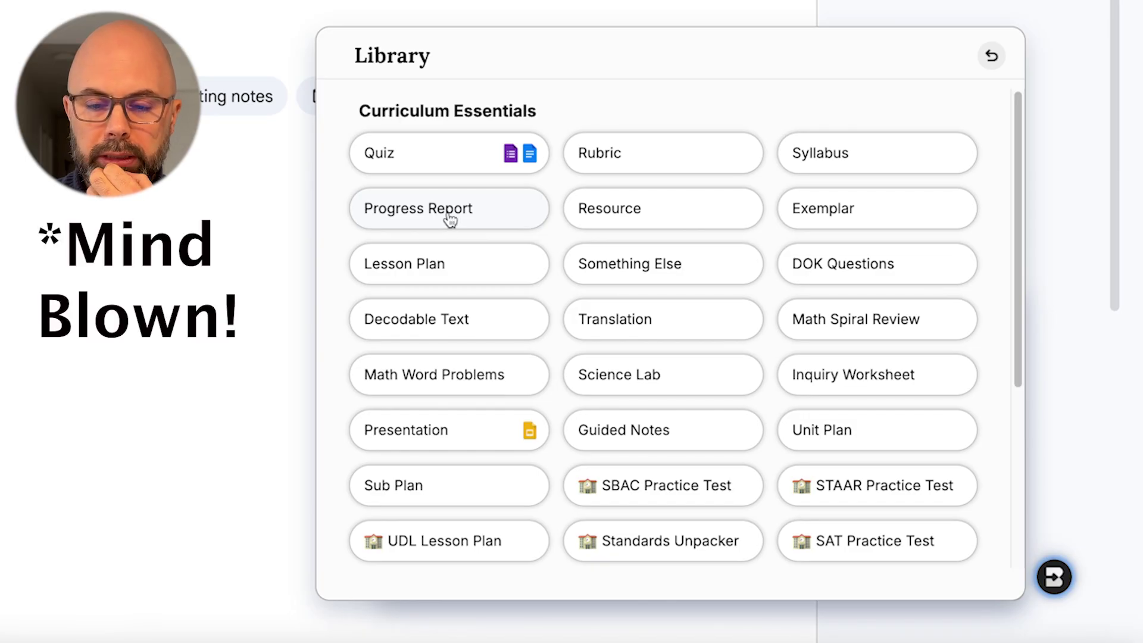
scroll(533, 286, "down", 3)
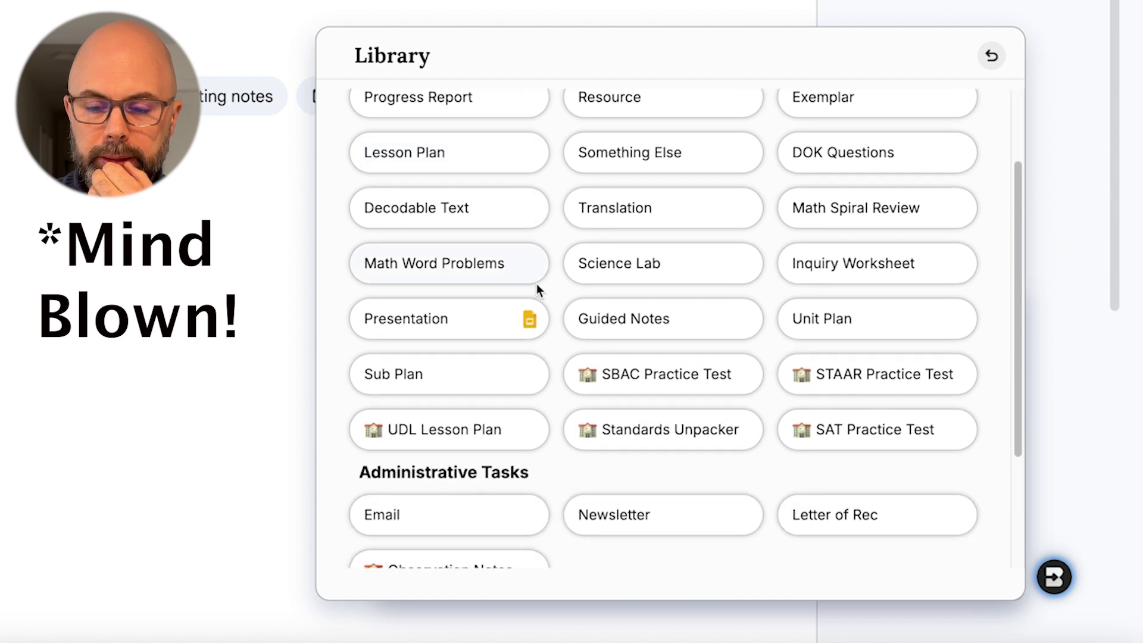
scroll(534, 288, "down", 4)
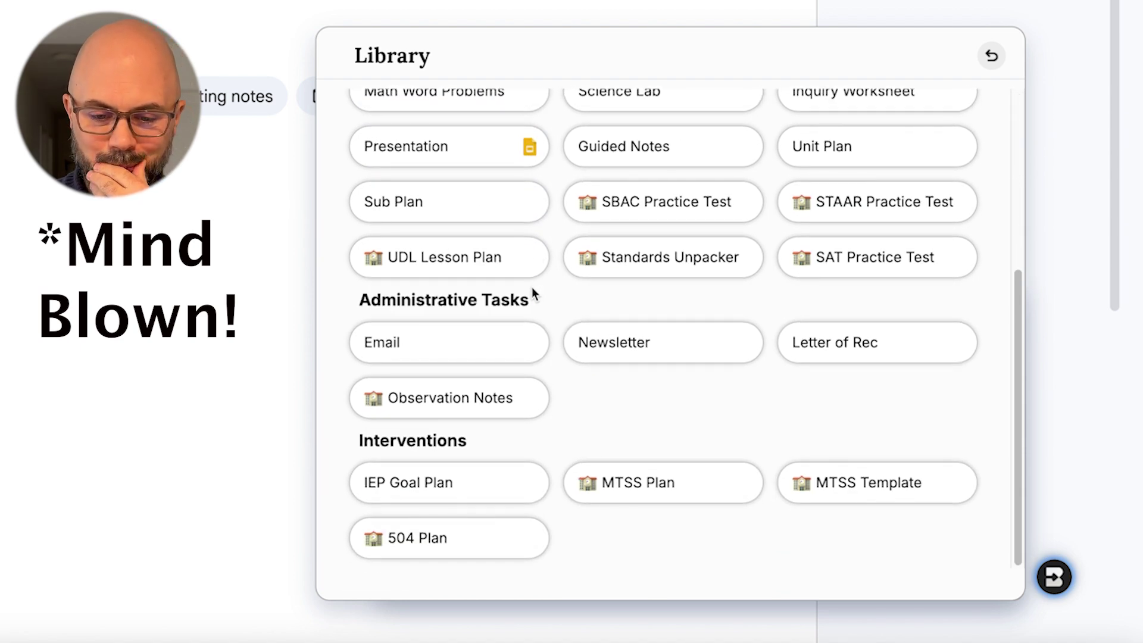